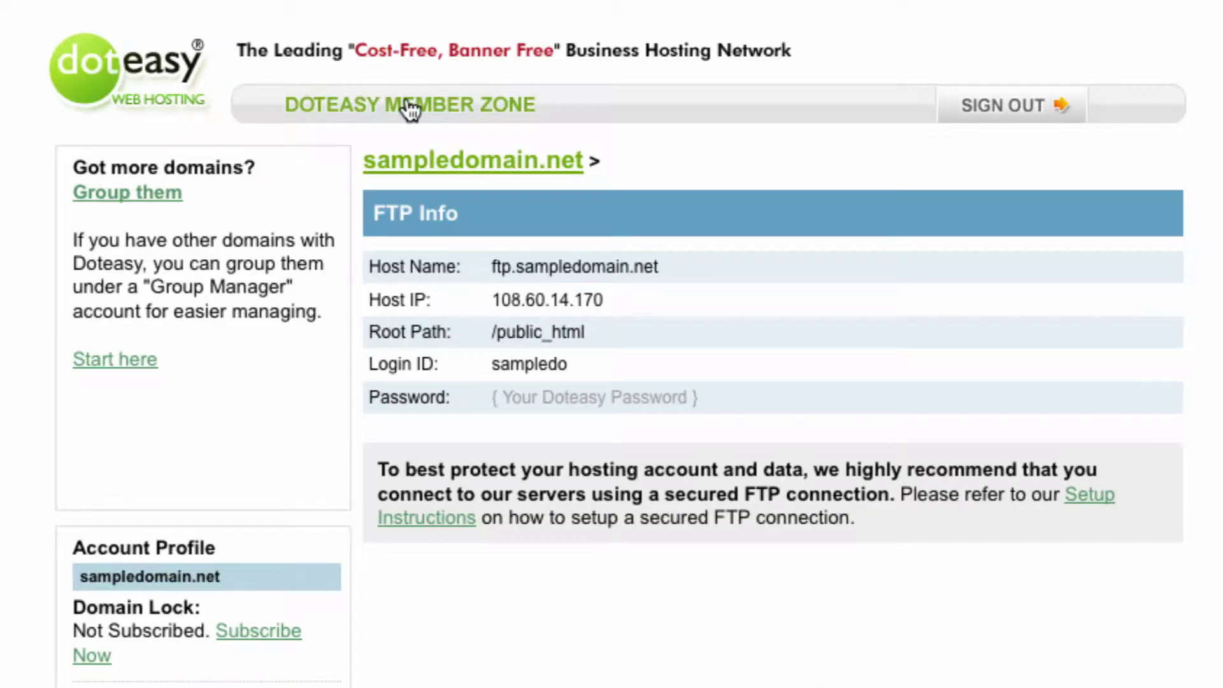
pyautogui.click(404, 107)
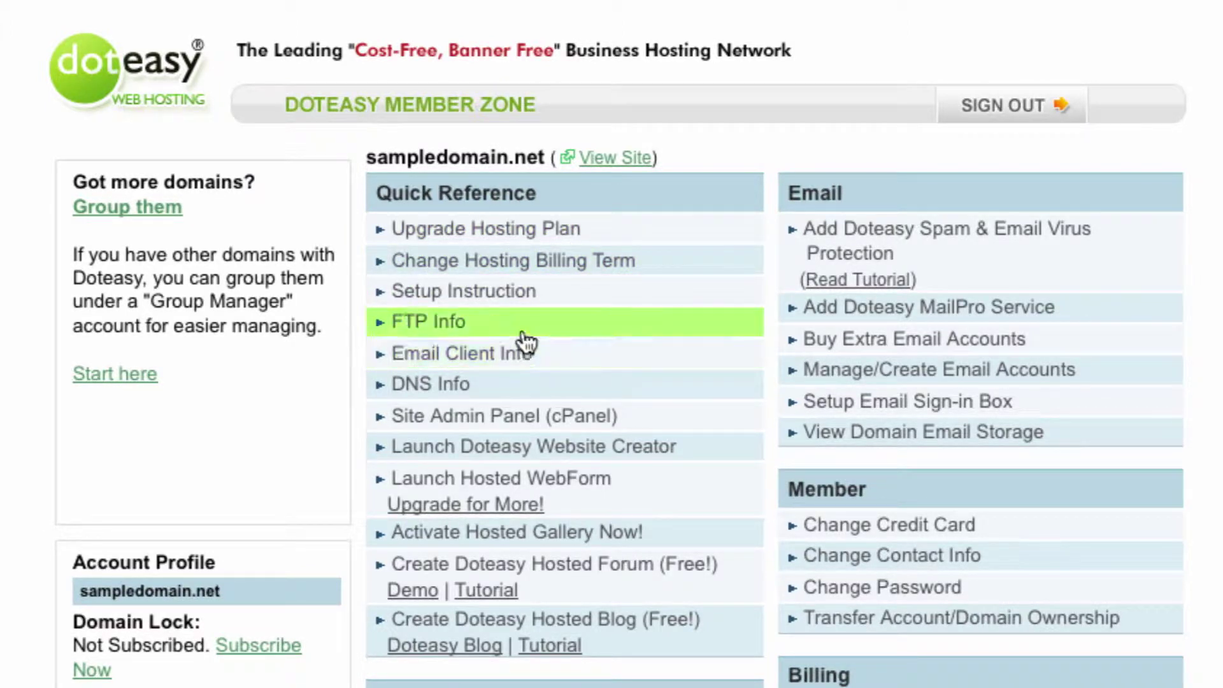
pyautogui.click(526, 320)
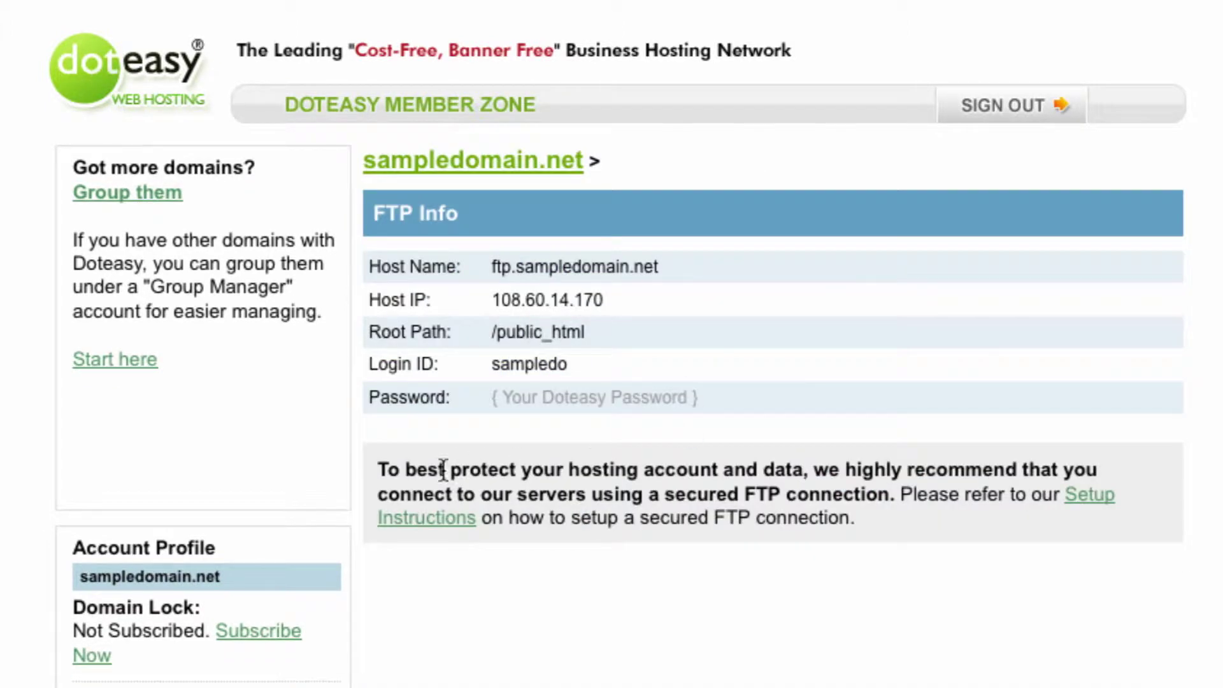
pyautogui.moveTo(387, 470); pyautogui.dragTo(880, 527)
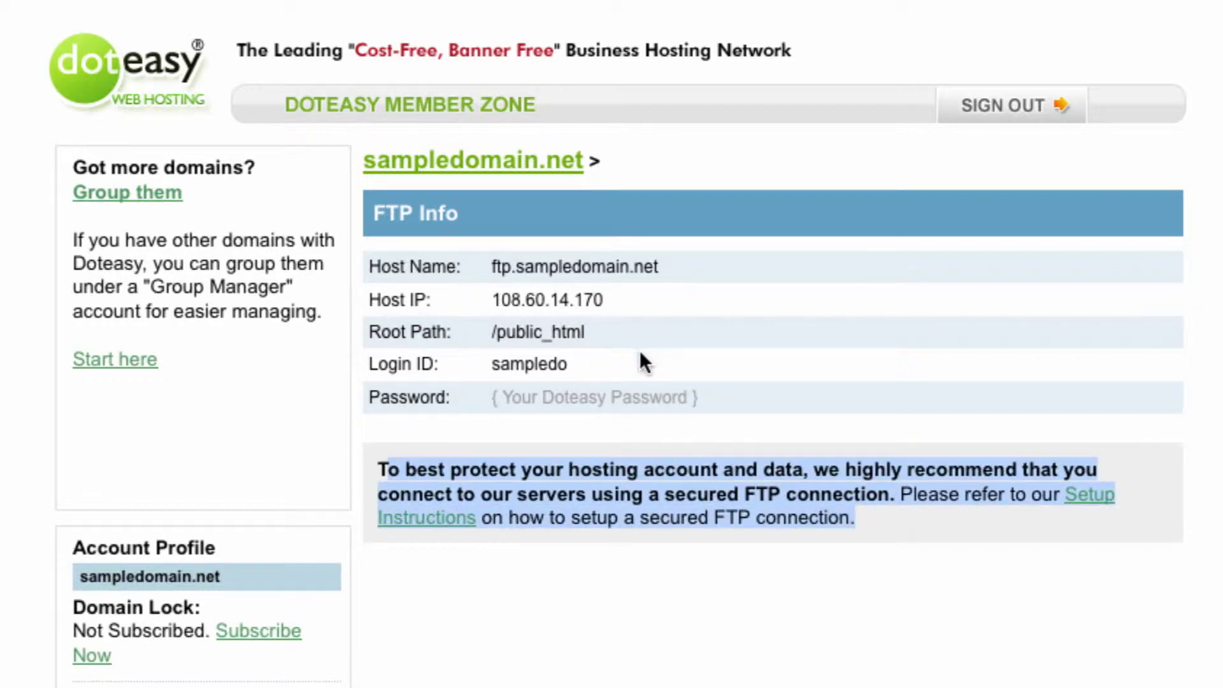
pyautogui.moveTo(751, 376); pyautogui.dragTo(456, 439)
pyautogui.click(396, 465)
pyautogui.moveTo(396, 465); pyautogui.dragTo(860, 528)
pyautogui.click(858, 520)
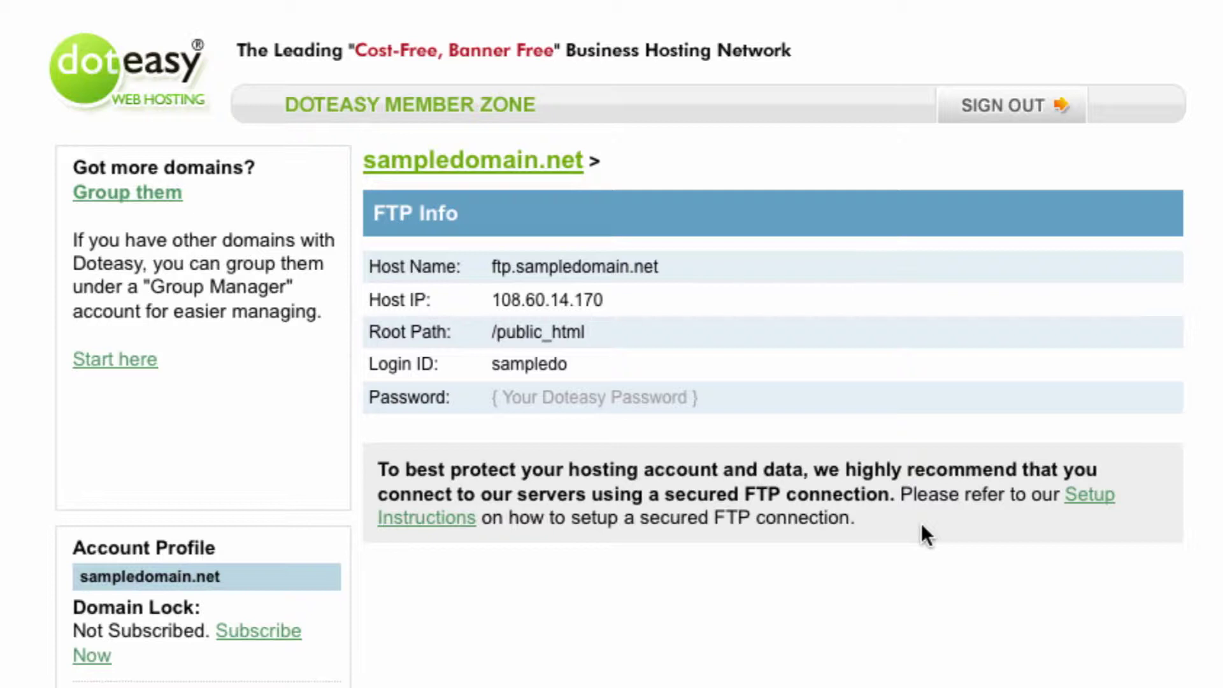
pyautogui.moveTo(996, 527); pyautogui.dragTo(392, 474)
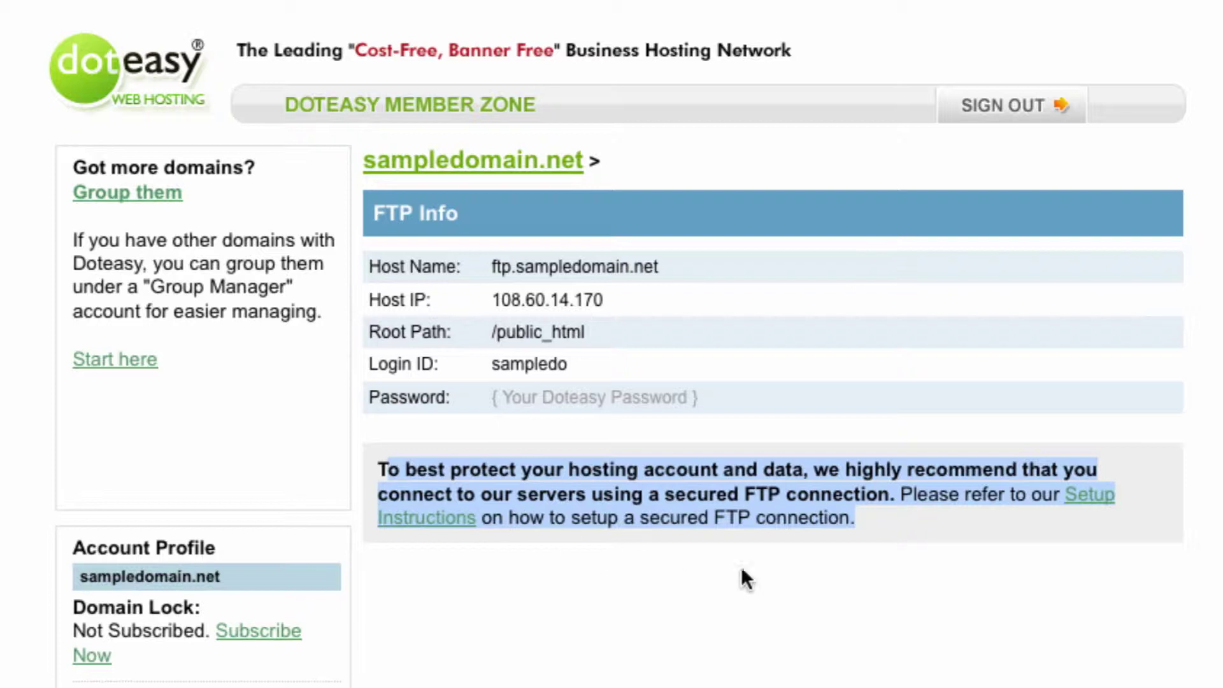
pyautogui.click(912, 541)
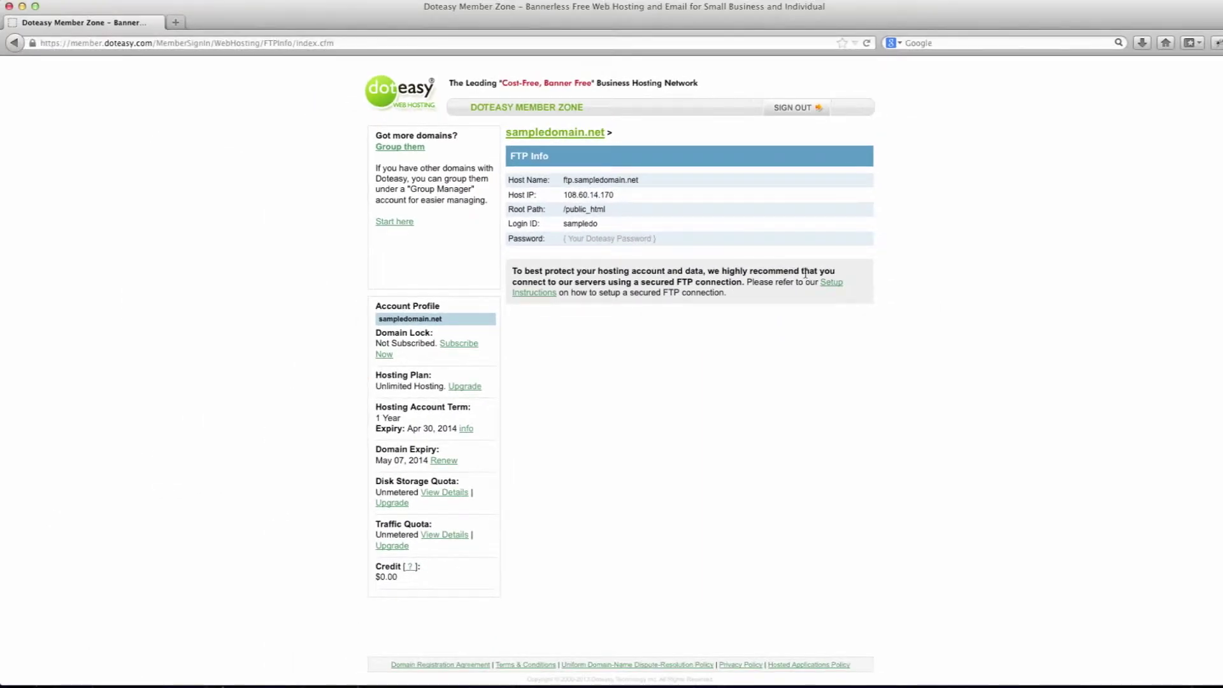
# Bring the Cyberduck window forward and start a new server connection.
pyautogui.hotkey('ctrl', 'Up')
pyautogui.click(812, 273)
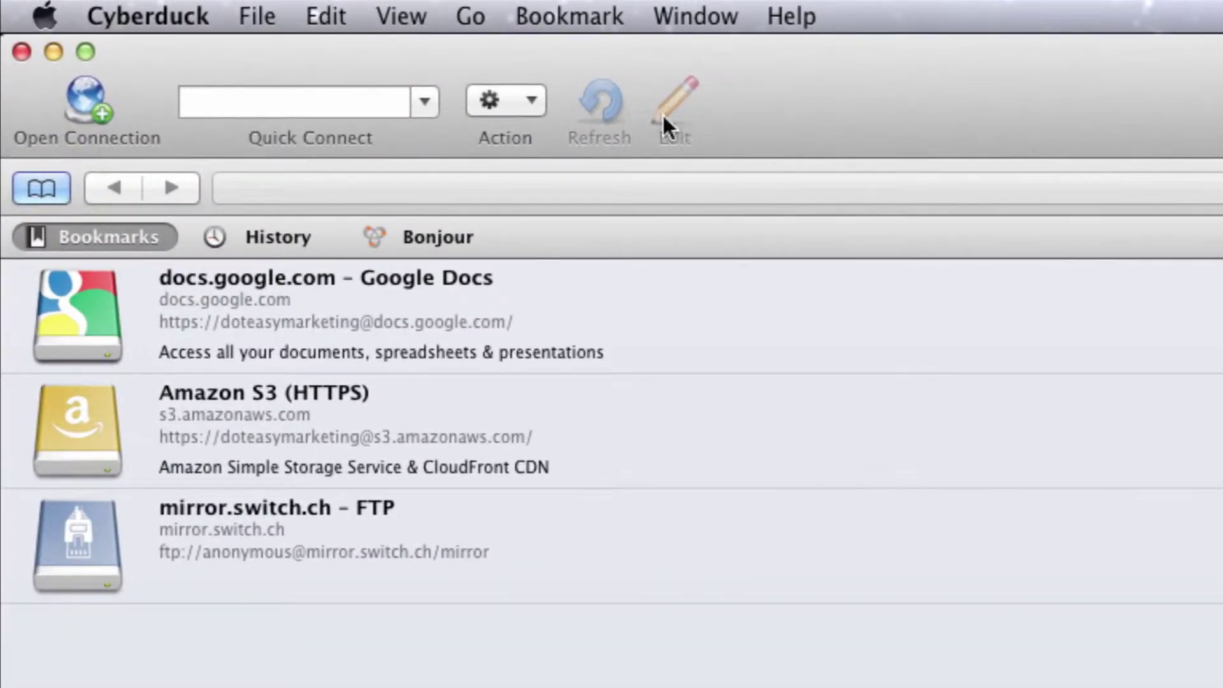
pyautogui.click(89, 99)
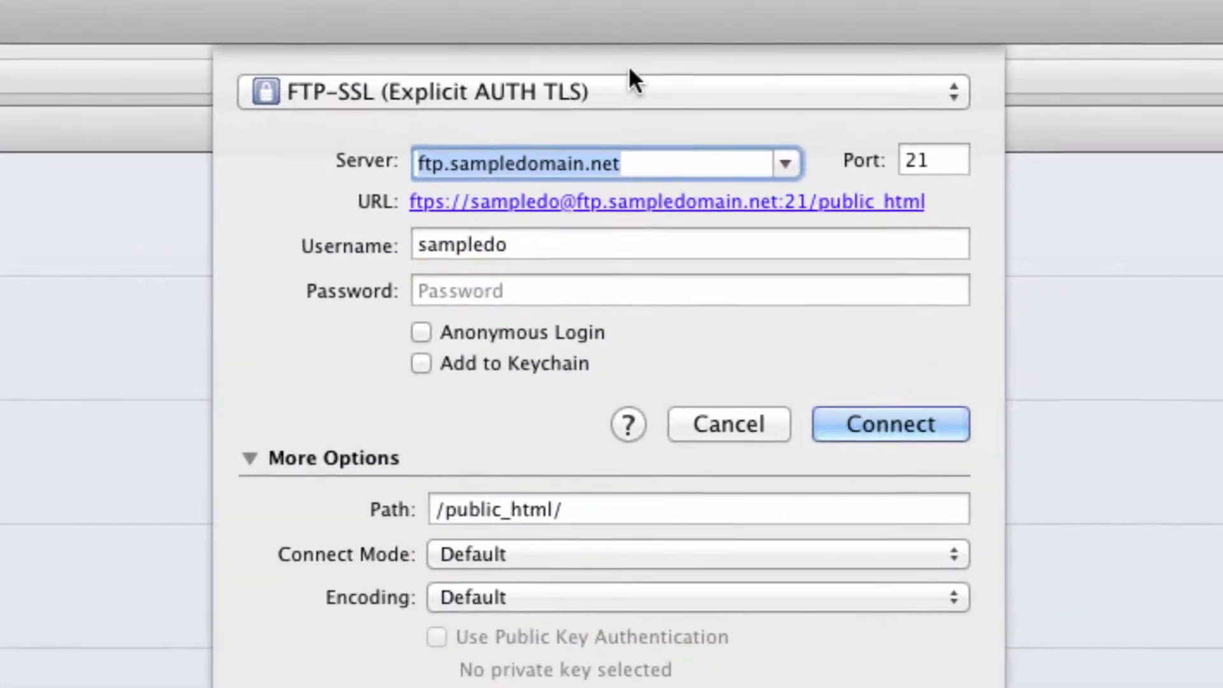
# Set the connection protocol to FTP-SSL (Explicit AUTH TLS).
pyautogui.click(598, 89)
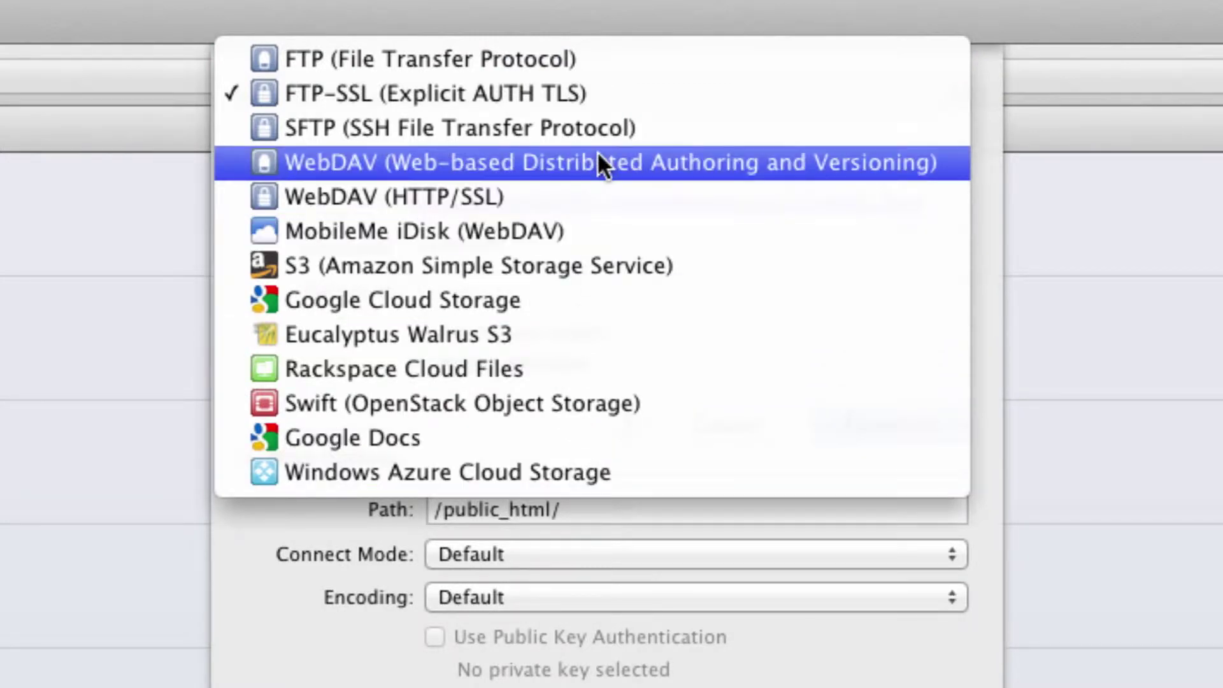
pyautogui.click(557, 58)
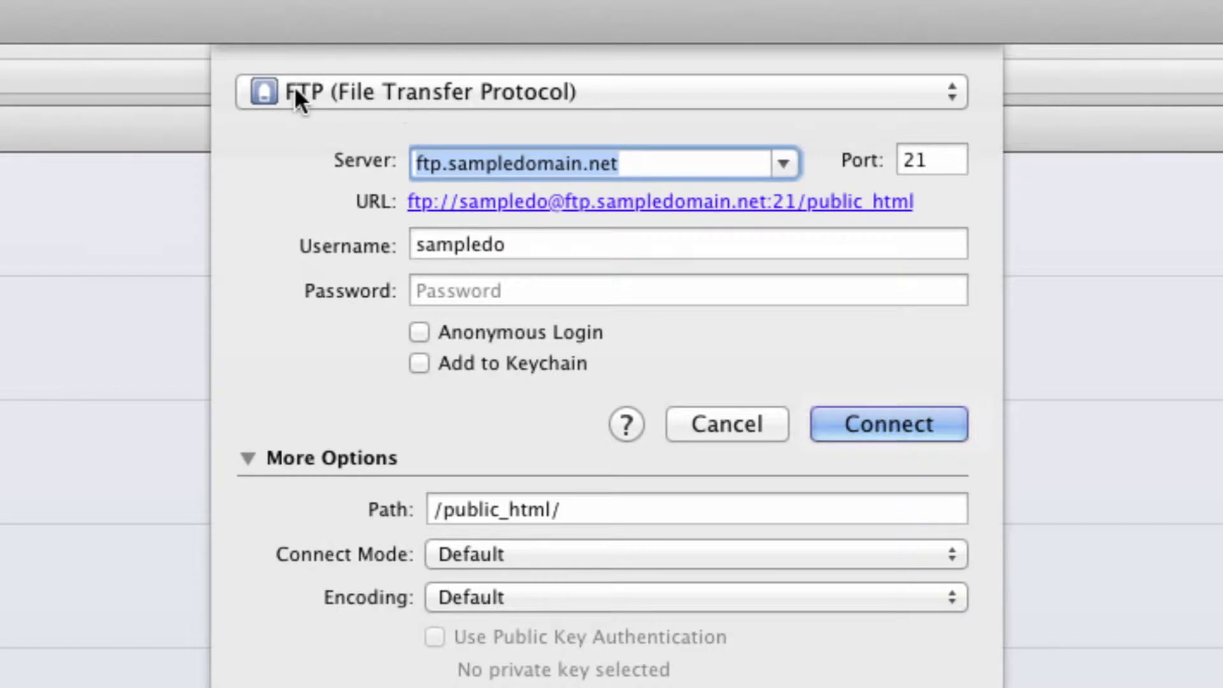
pyautogui.click(535, 94)
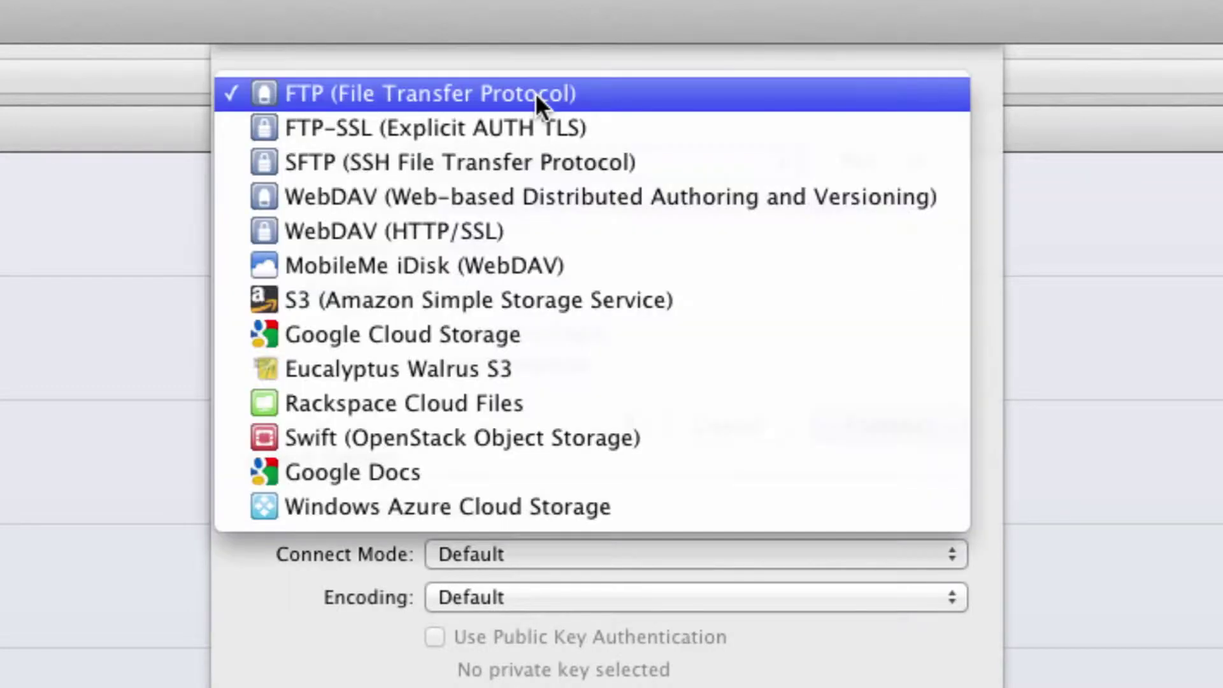
pyautogui.click(523, 127)
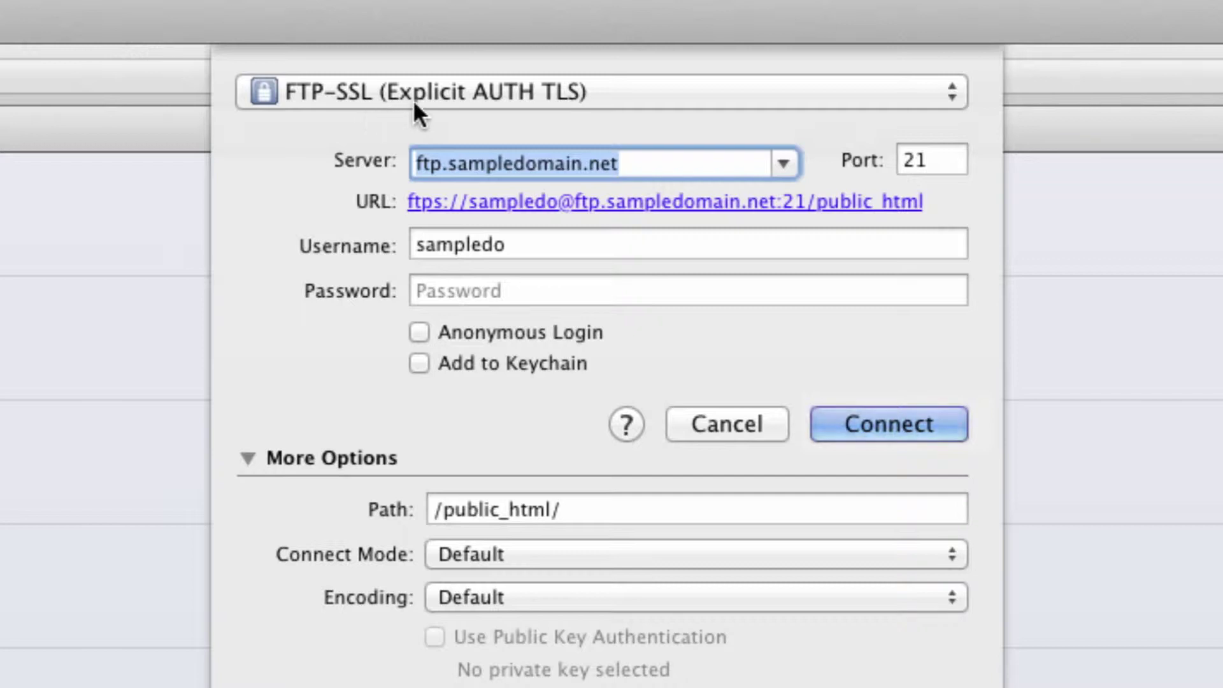
pyautogui.click(433, 95)
pyautogui.click(446, 93)
pyautogui.click(446, 93)
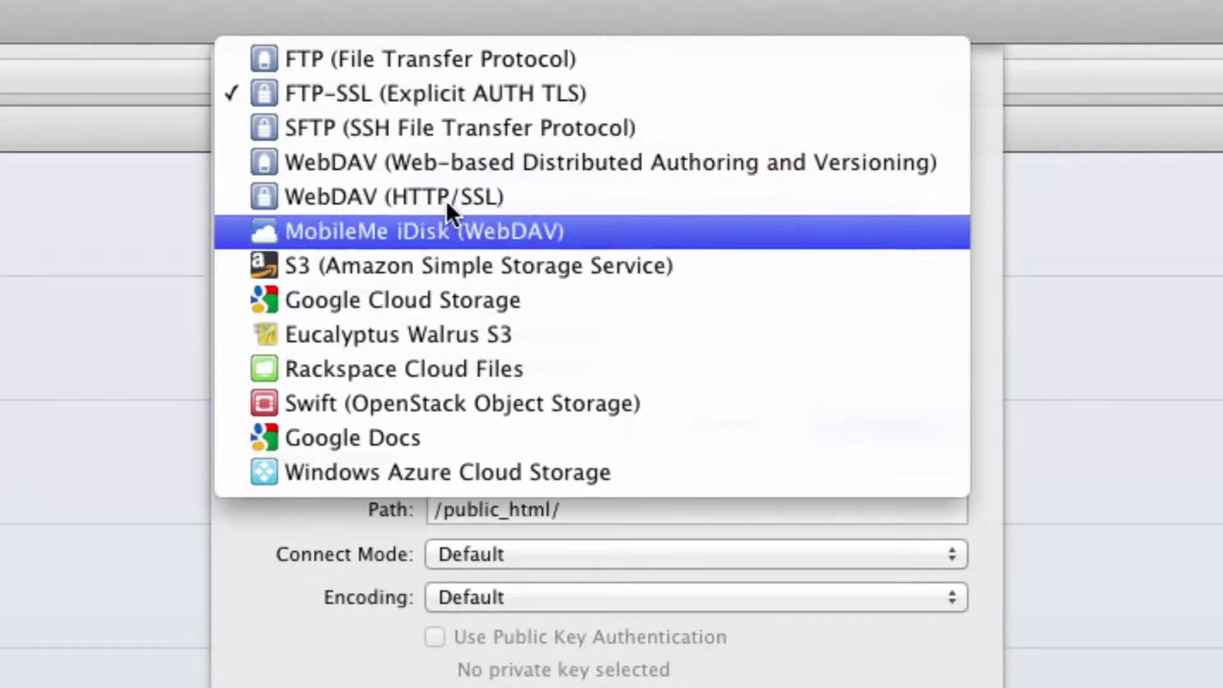
pyautogui.click(481, 93)
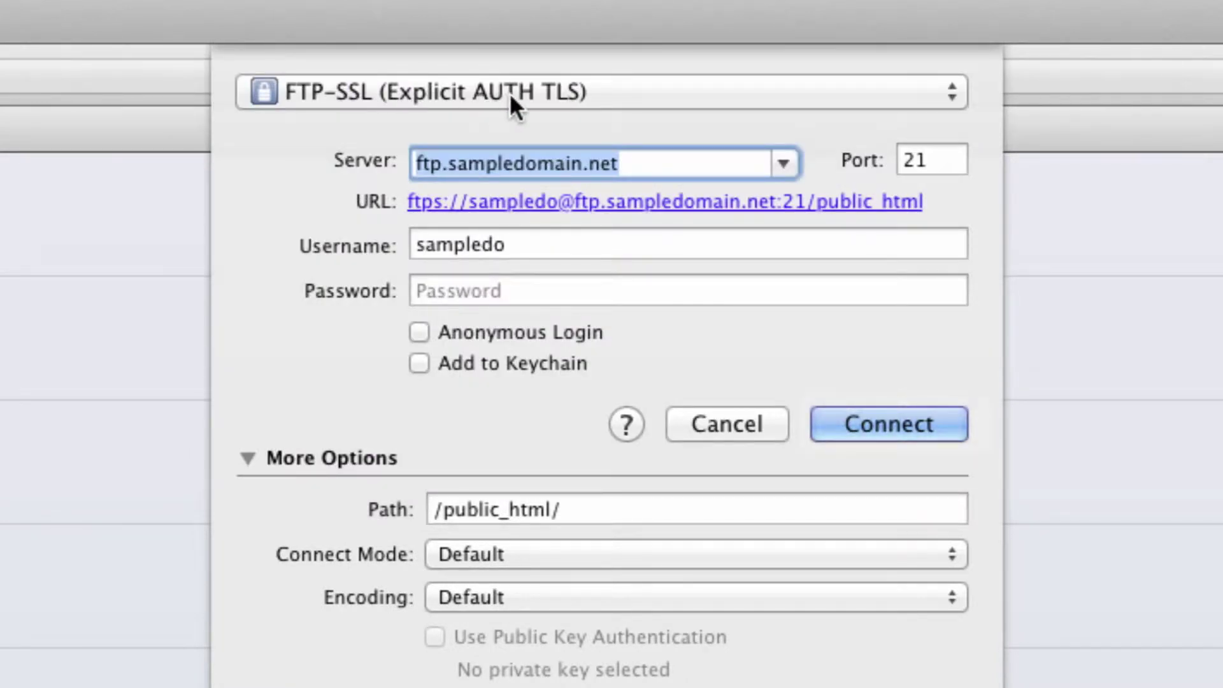
# Check the server address ftp.sampledomain.net and port 21 in the connection dialog.
pyautogui.click(582, 163)
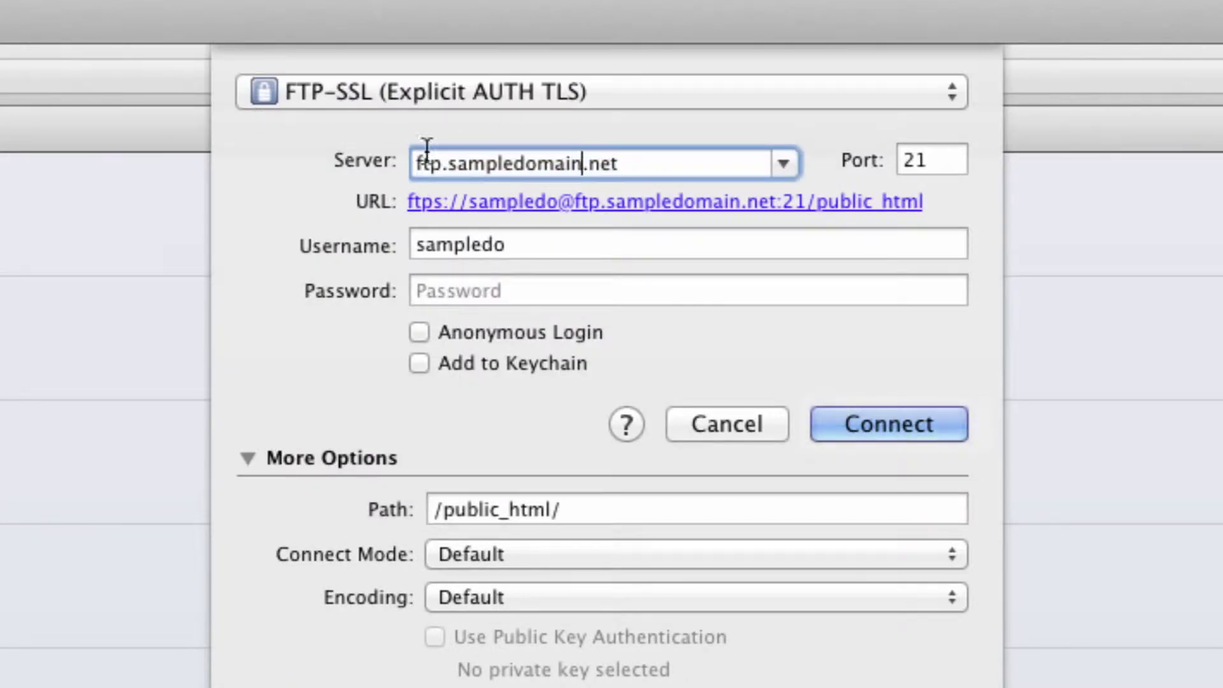
pyautogui.moveTo(417, 163); pyautogui.dragTo(679, 163)
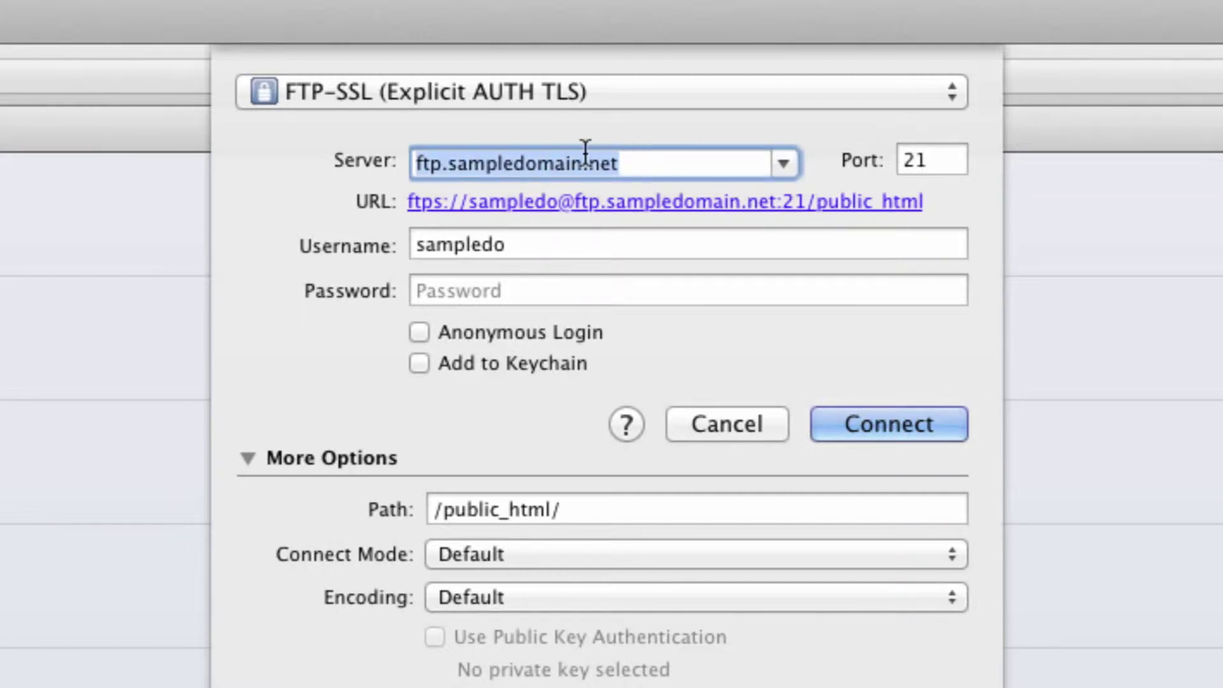
pyautogui.moveTo(469, 163); pyautogui.dragTo(673, 169)
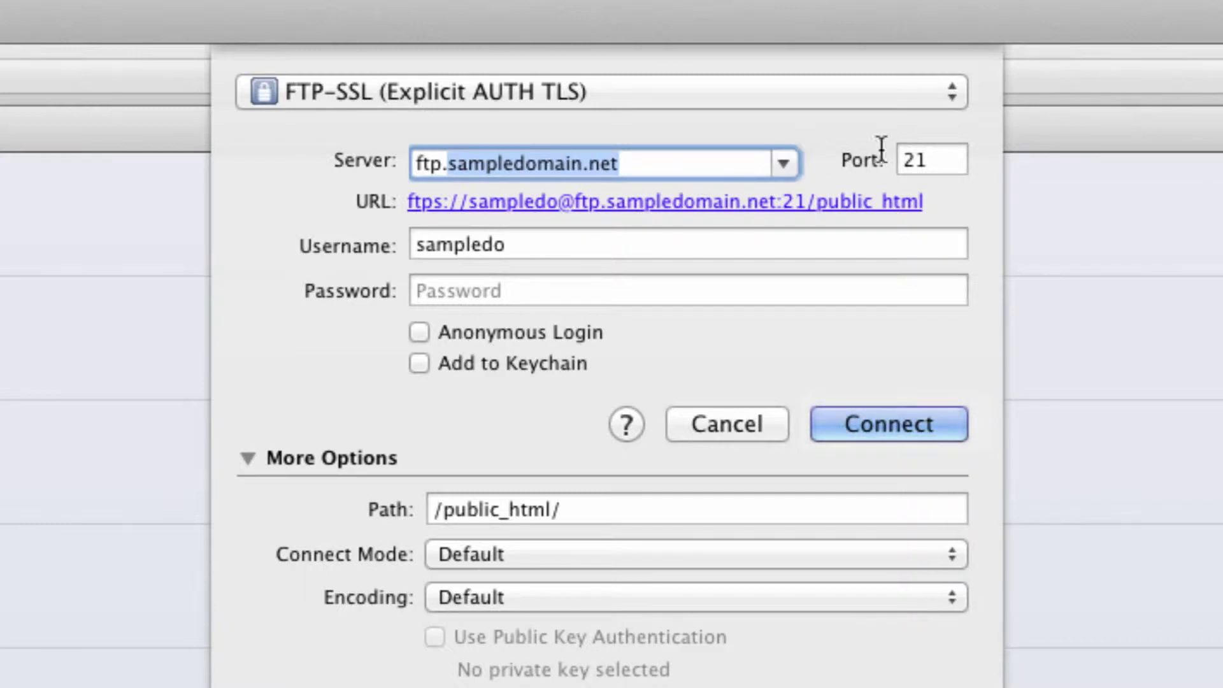
pyautogui.click(931, 159)
pyautogui.moveTo(931, 159); pyautogui.dragTo(830, 156)
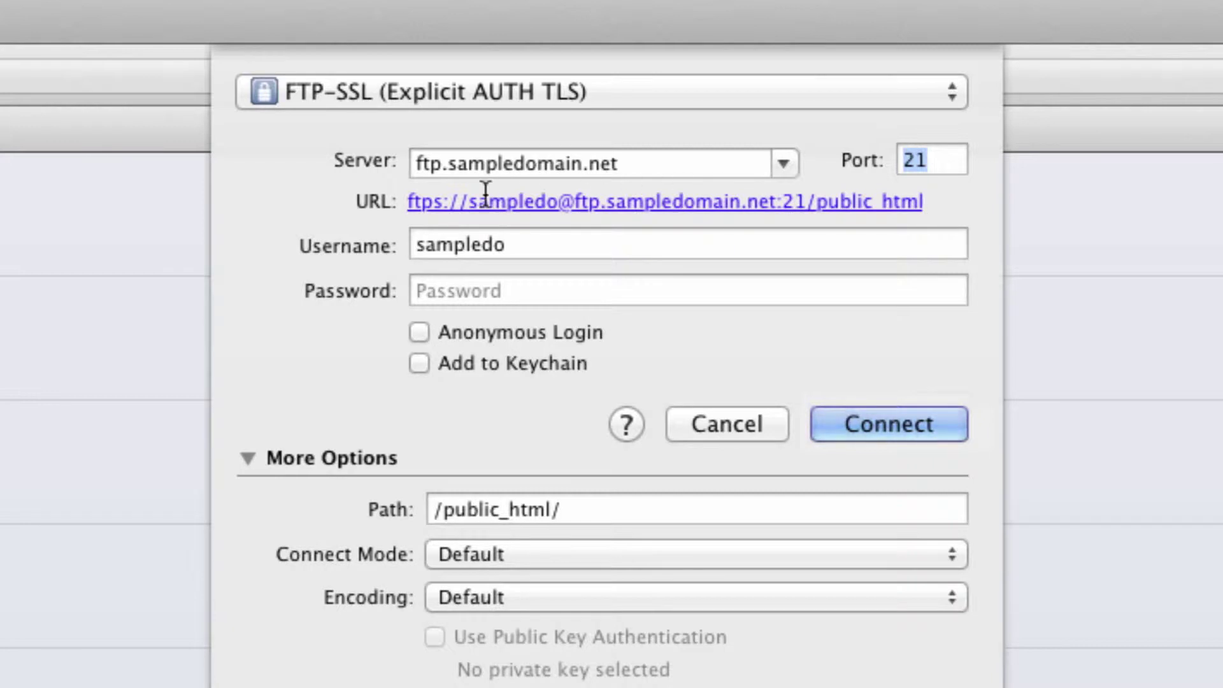
# Check the account username, keep FTP-SSL (Explicit AUTH TLS), and move to the Password field.
pyautogui.click(542, 243)
pyautogui.press('super+a')
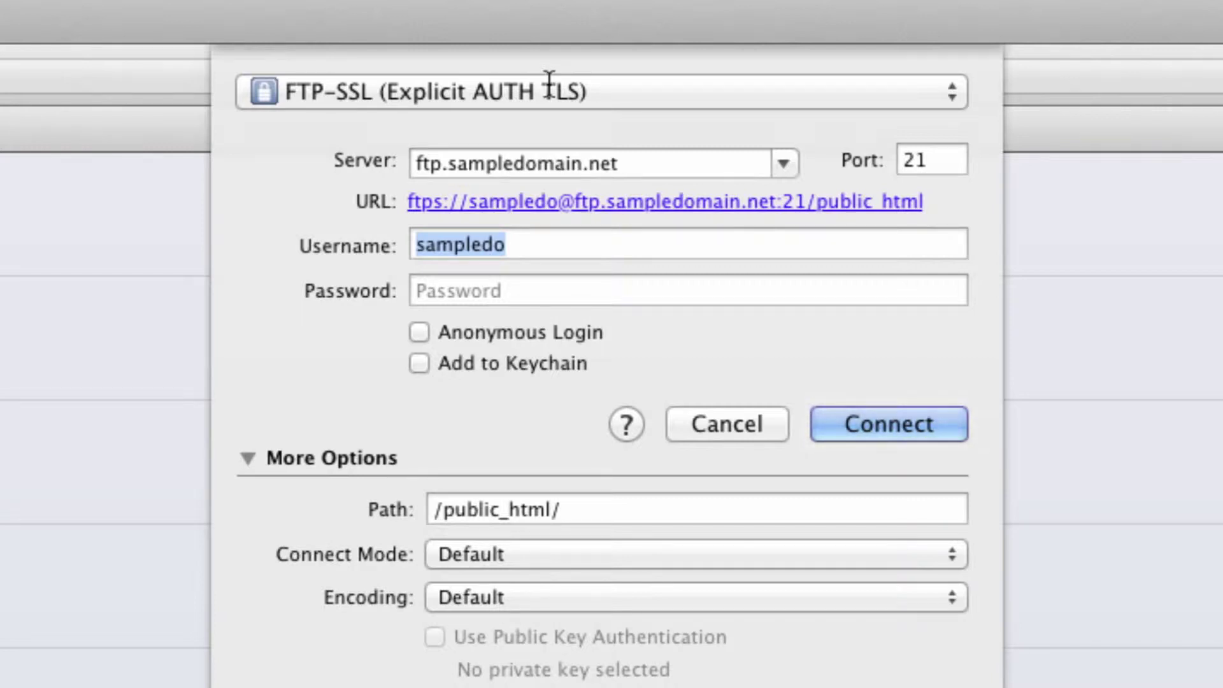
pyautogui.click(529, 92)
pyautogui.click(659, 5)
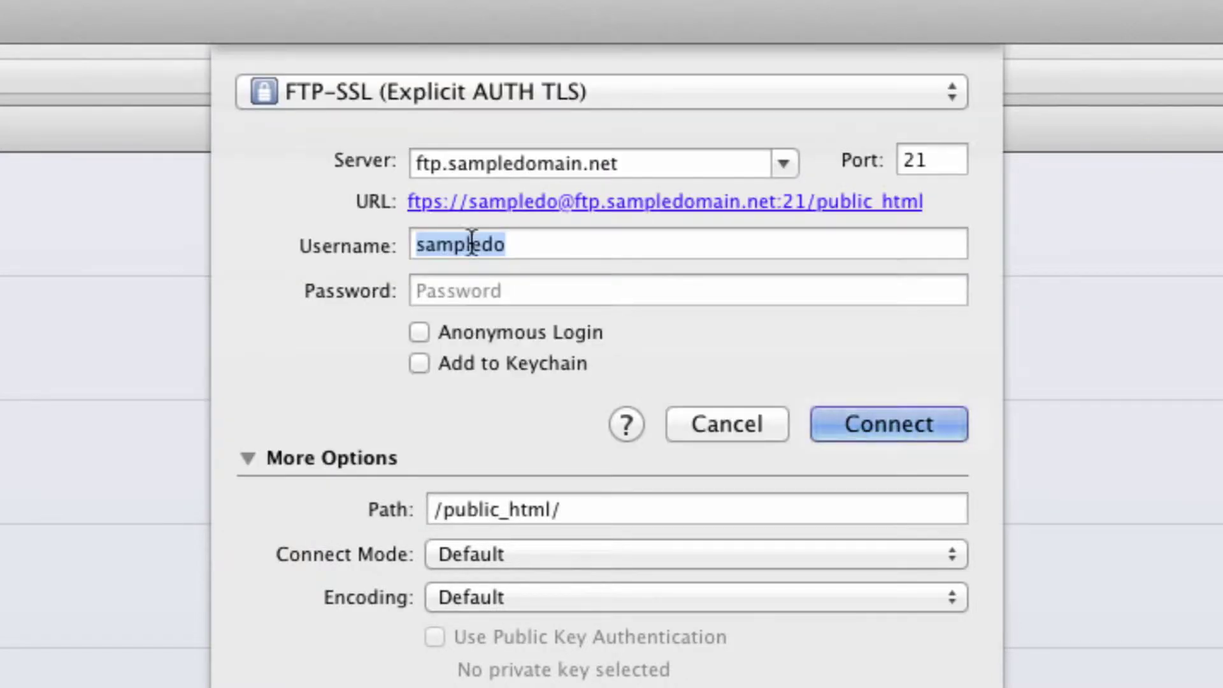
pyautogui.click(491, 296)
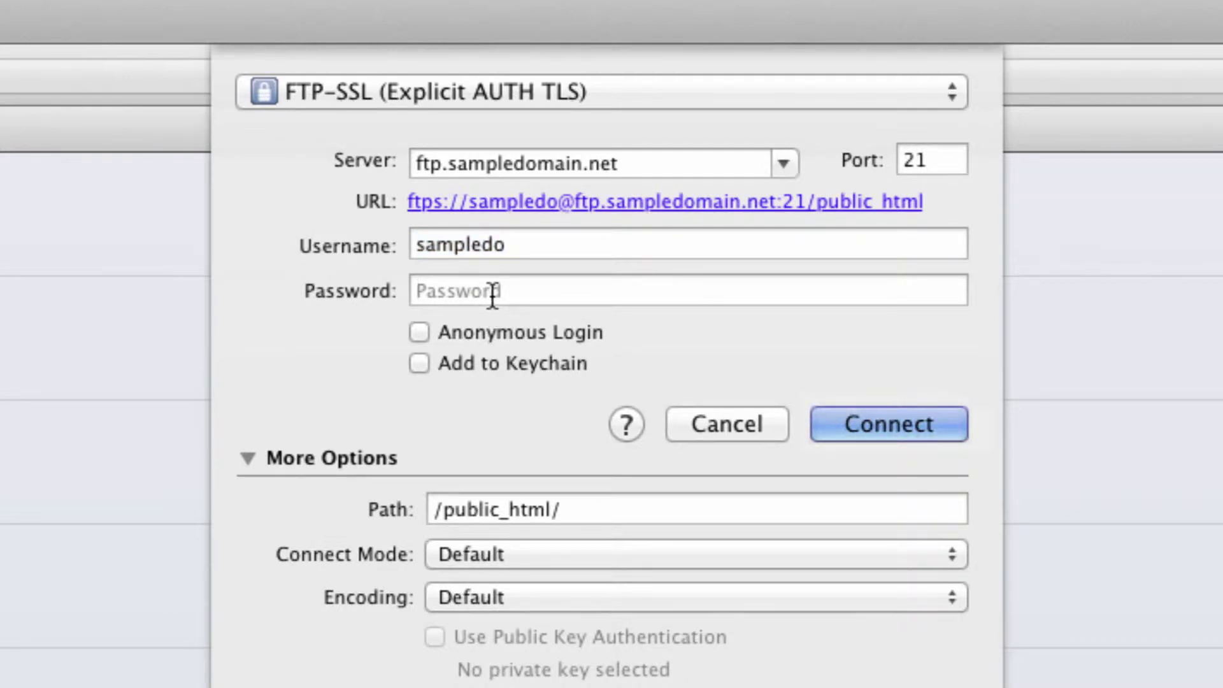
# Enter the account password and confirm the starting path reads /public_html/.
pyautogui.write('•••••••••••')
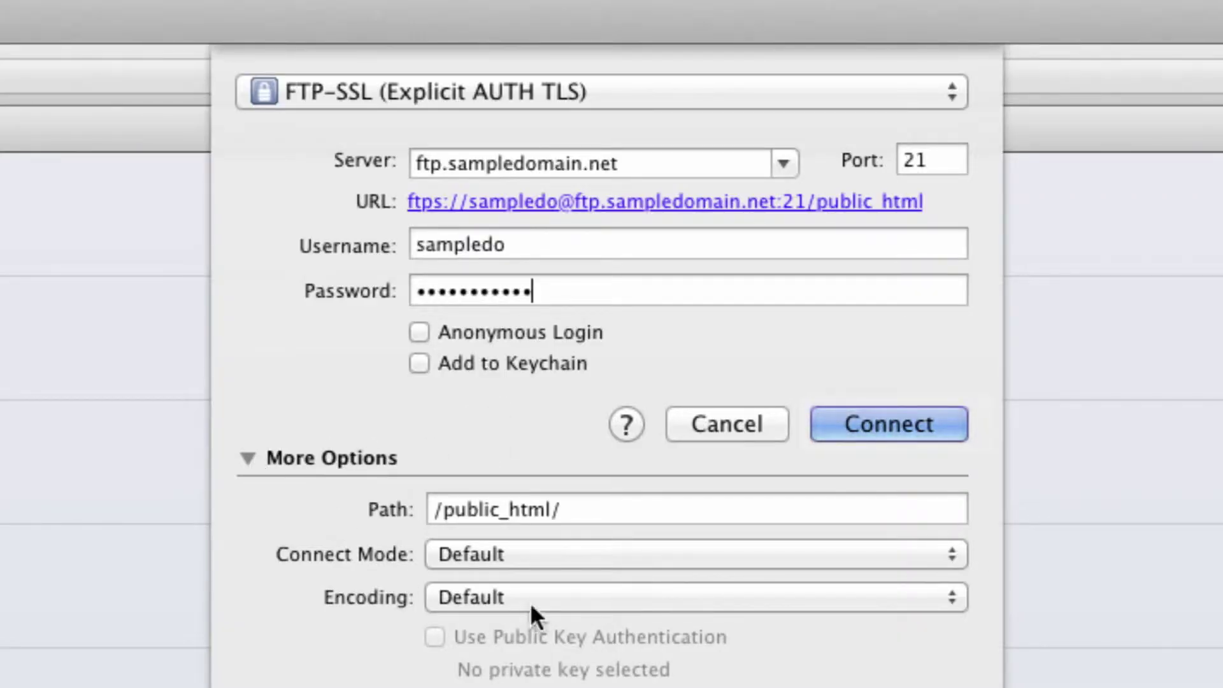
pyautogui.click(251, 458)
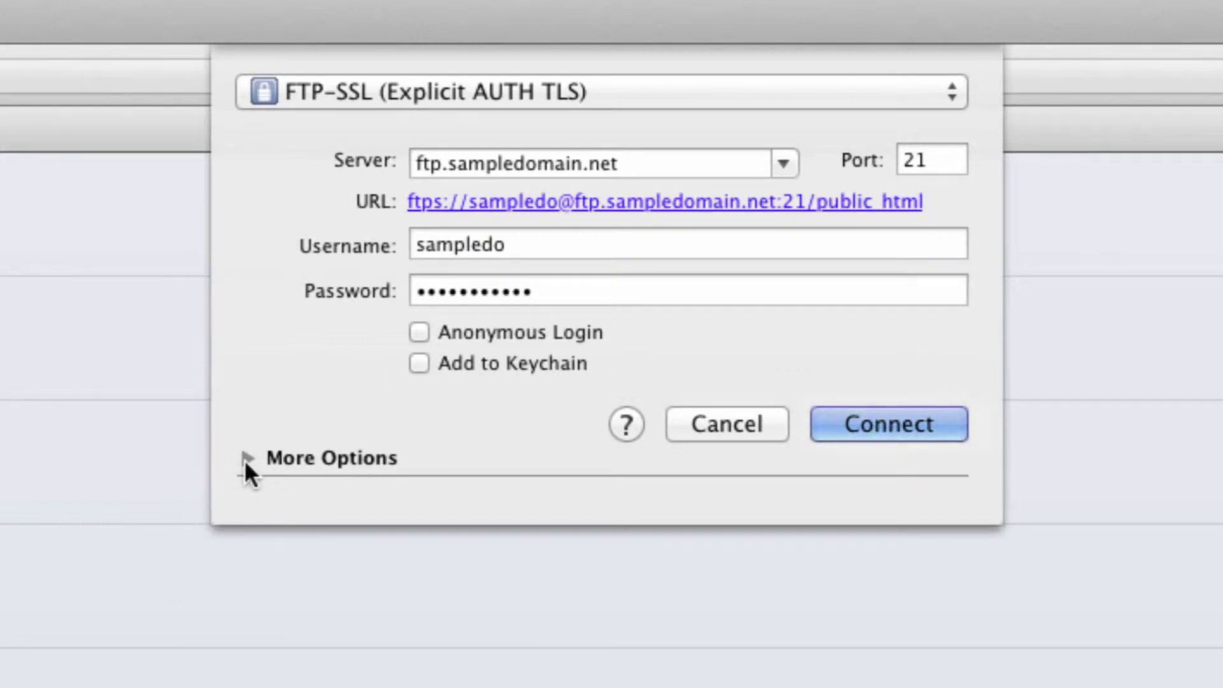
pyautogui.click(246, 462)
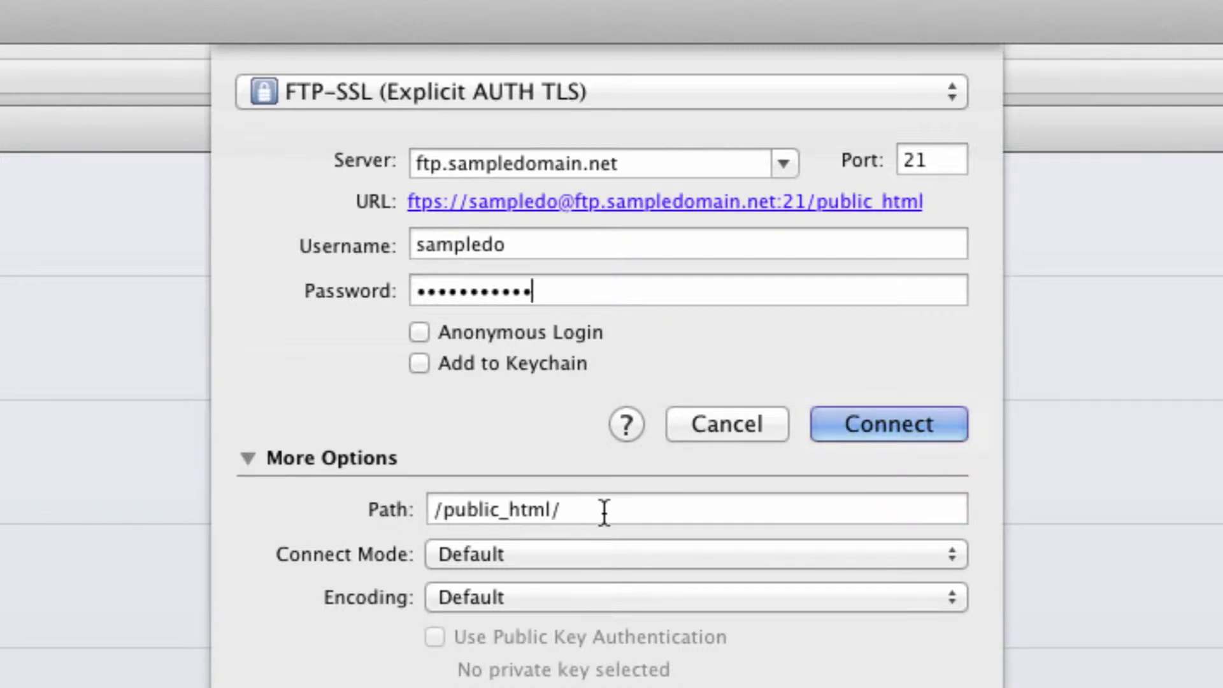
pyautogui.moveTo(585, 514); pyautogui.dragTo(410, 494)
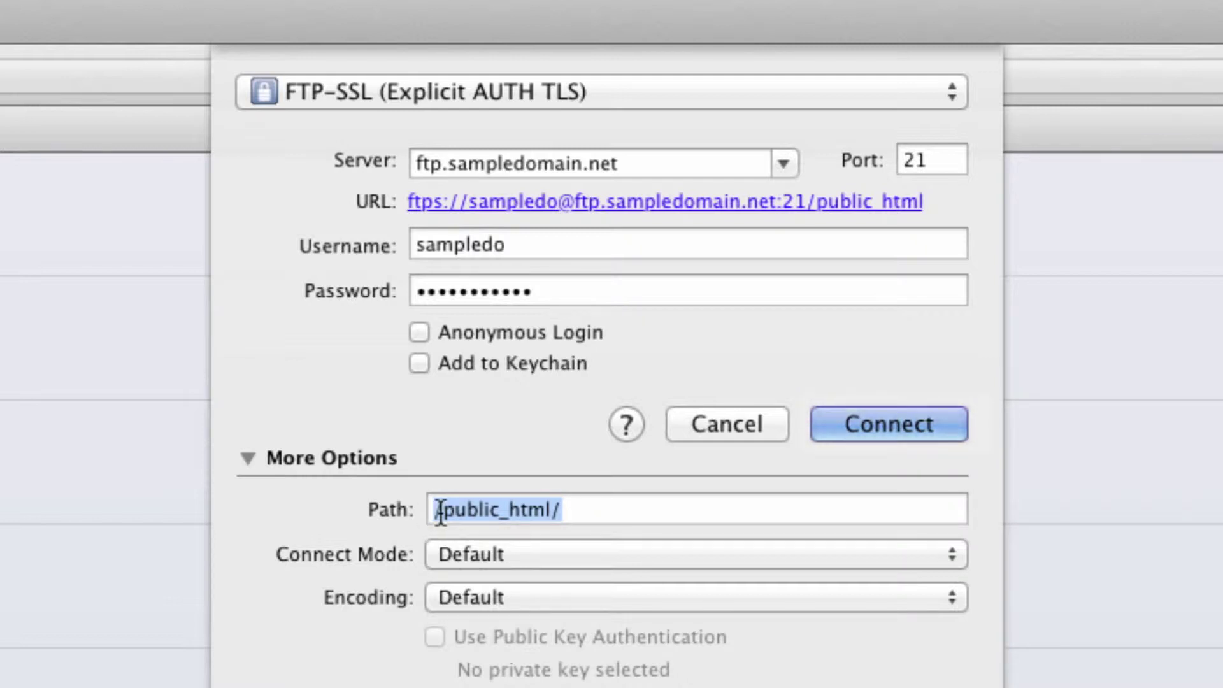
# Connect to ftp.sampledomain.net, leaving the /public_html/ path unchanged.
pyautogui.press('Right')
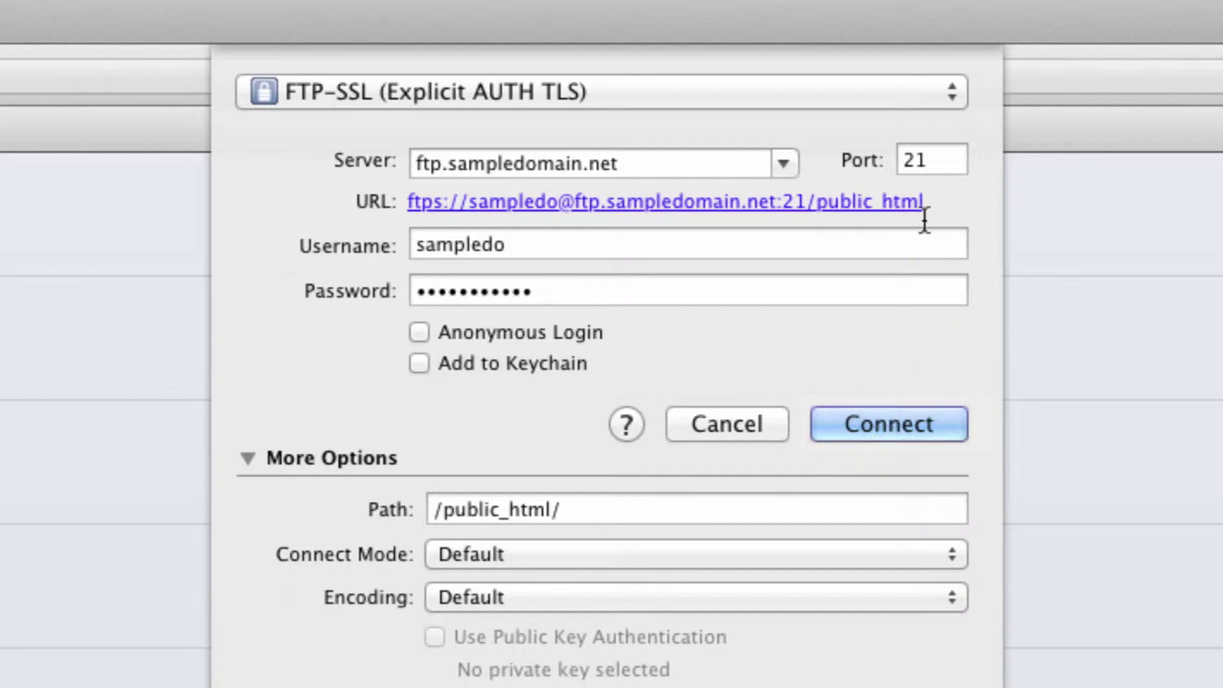
pyautogui.click(893, 436)
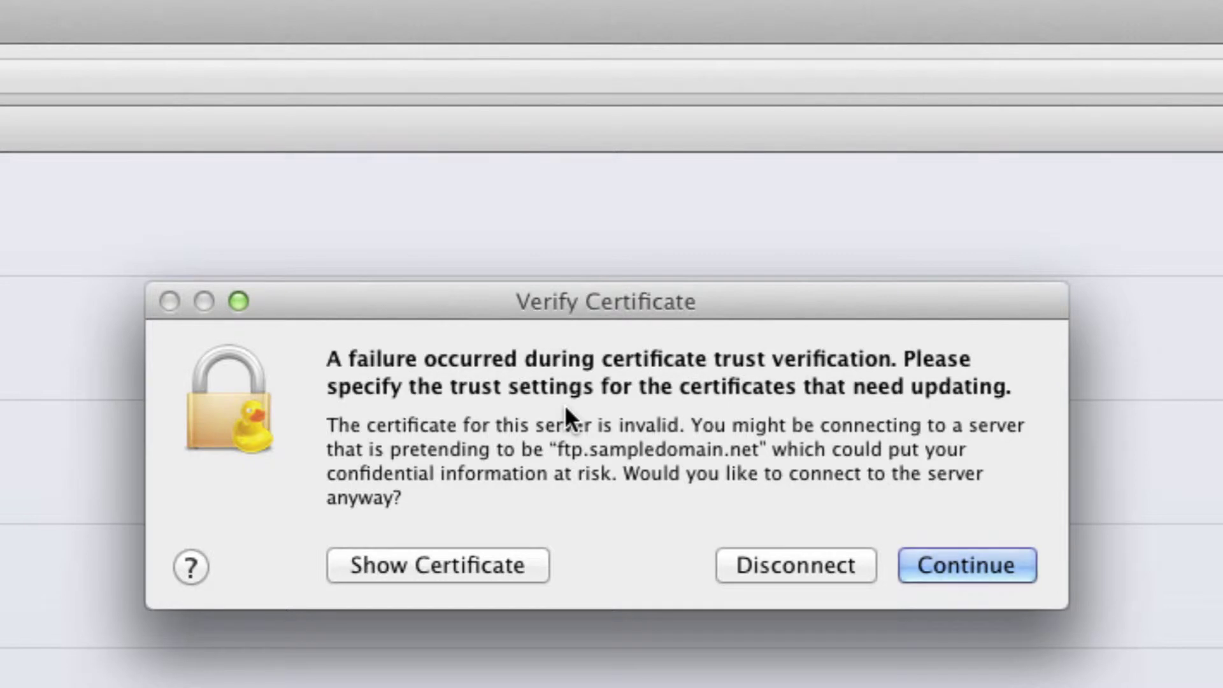
# Review the certificate and tick Always trust dprhcp147.doteasy.com for ftp.sampledomain.net.
pyautogui.click(437, 562)
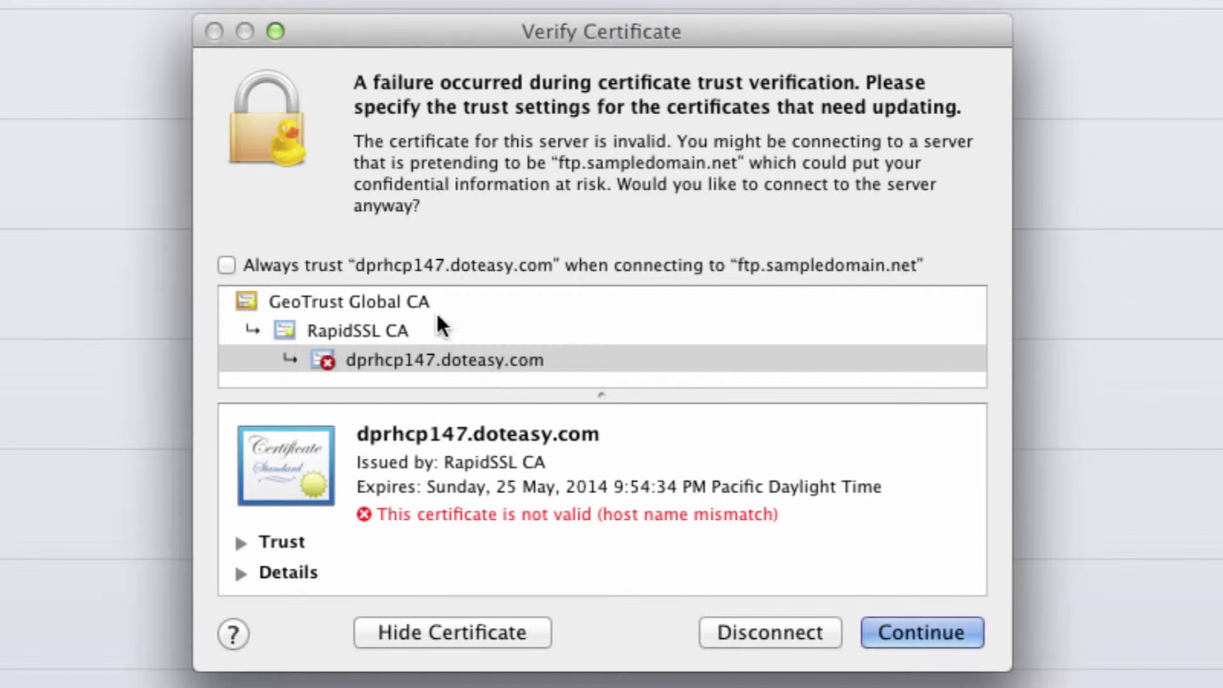
pyautogui.click(224, 264)
pyautogui.click(411, 628)
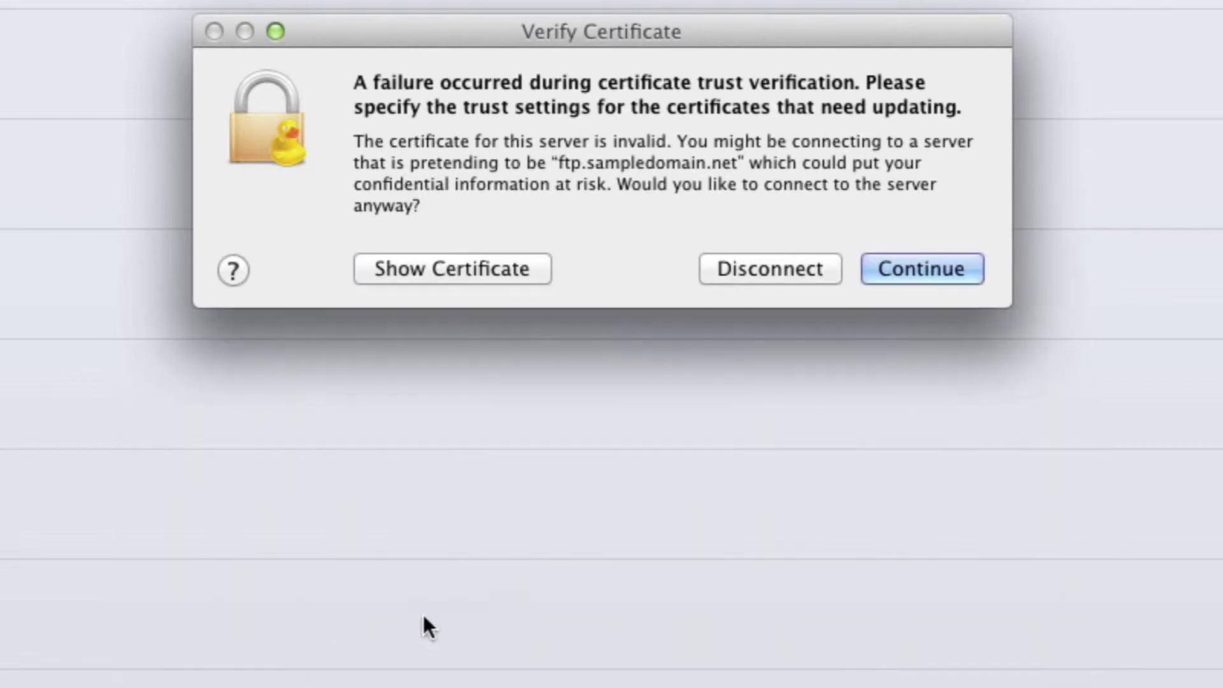
pyautogui.click(450, 273)
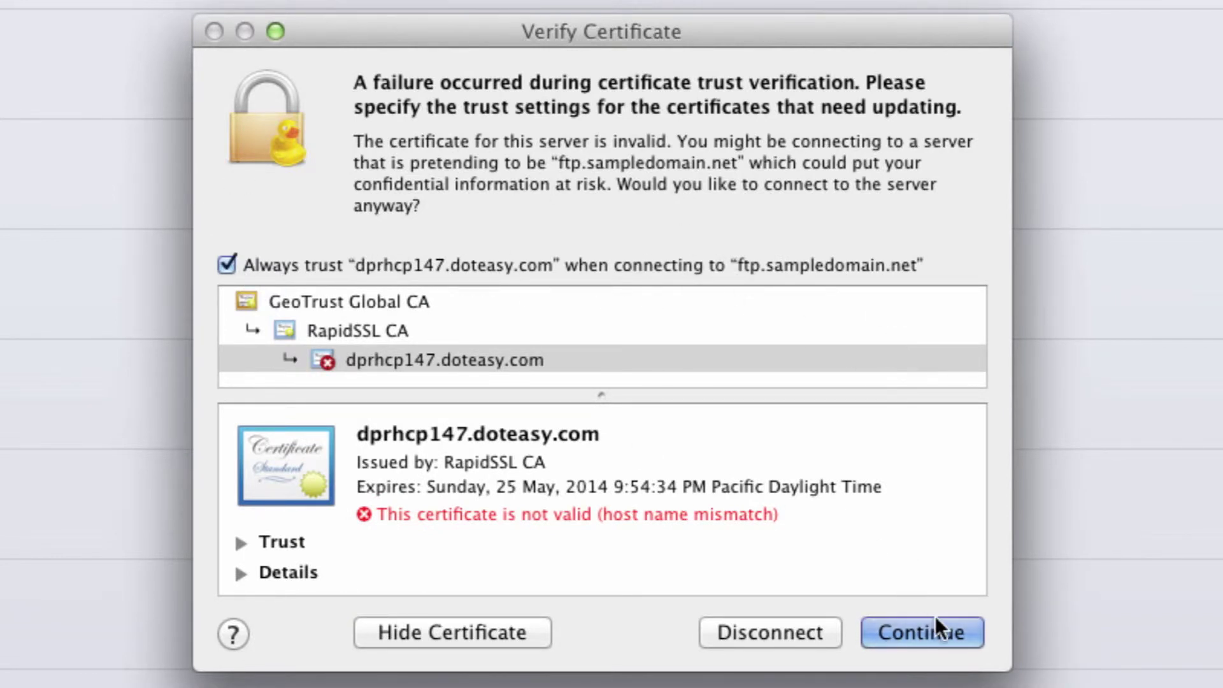
# Continue connecting and authorize the trust change with the Mac account password.
pyautogui.click(929, 635)
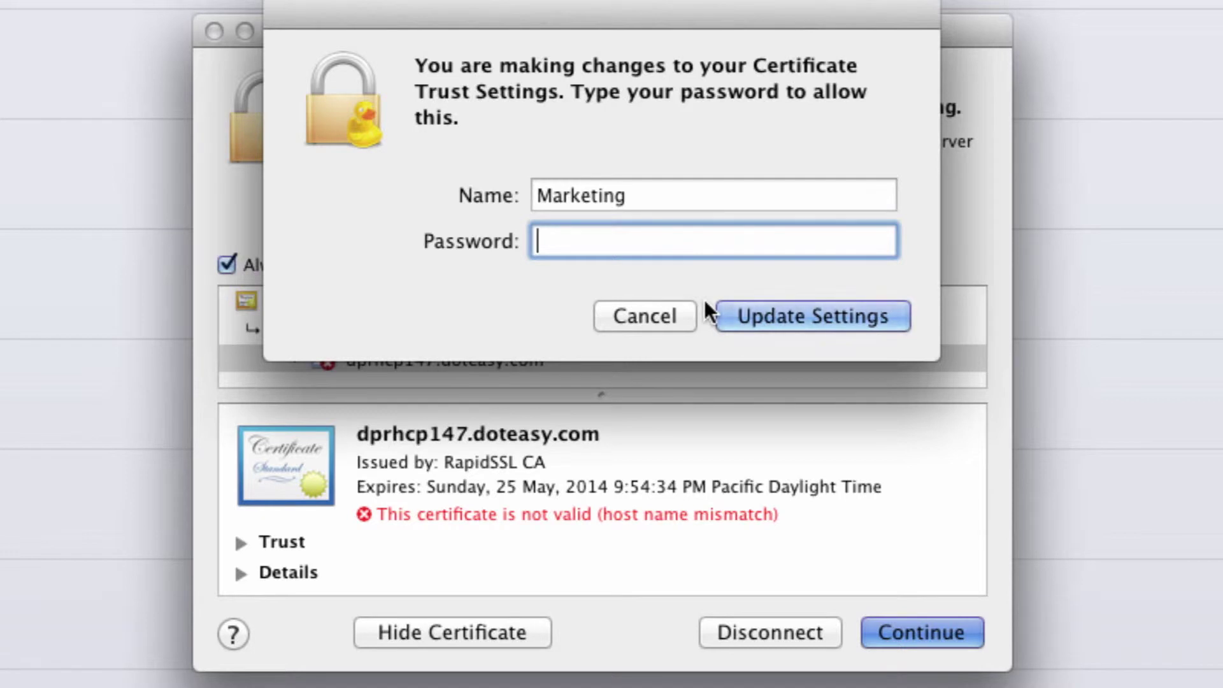
pyautogui.write('••••••••')
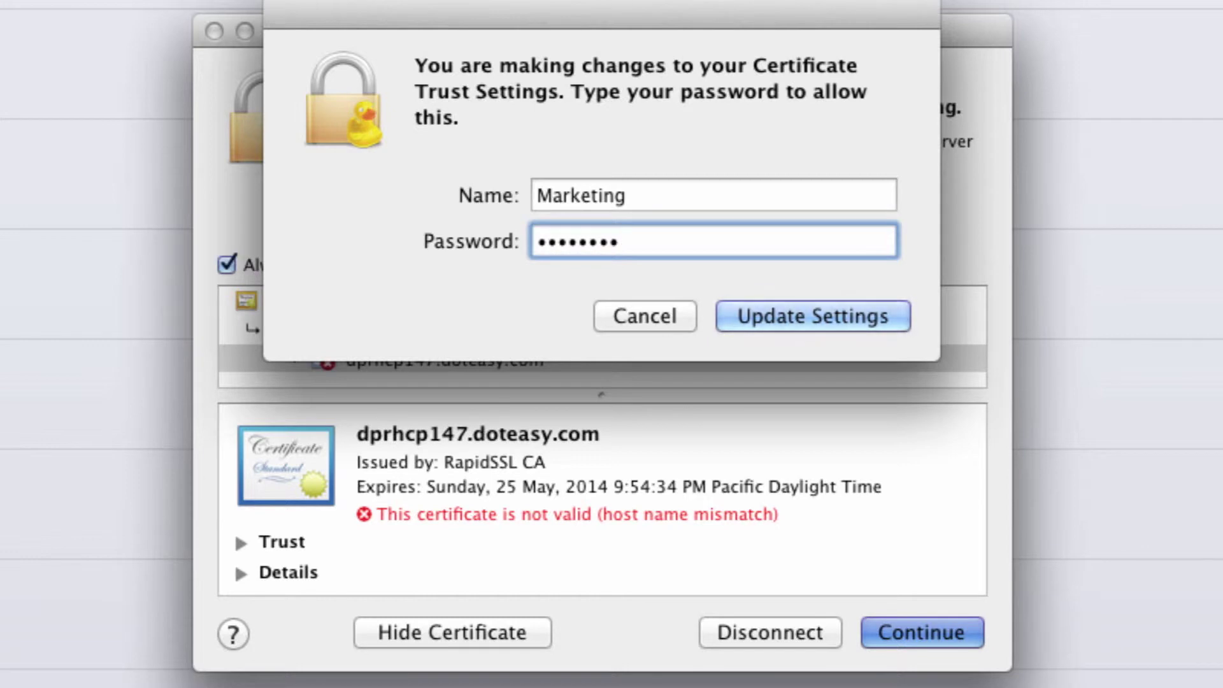
pyautogui.press('Return')
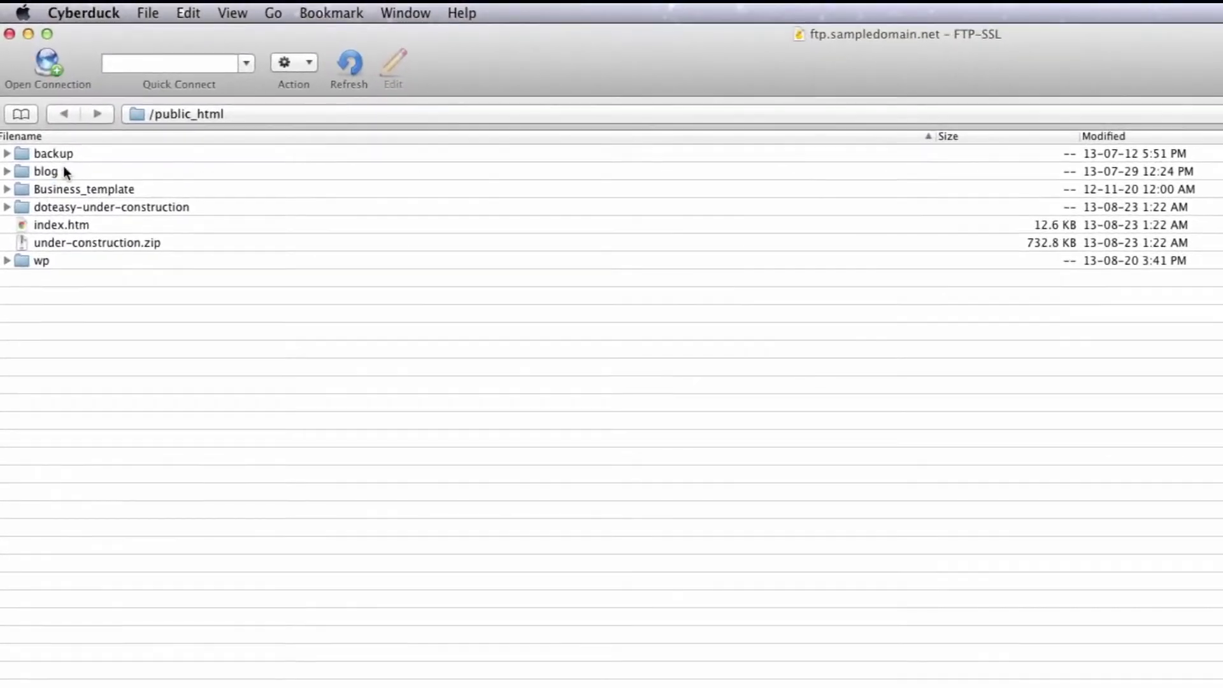
pyautogui.click(49, 91)
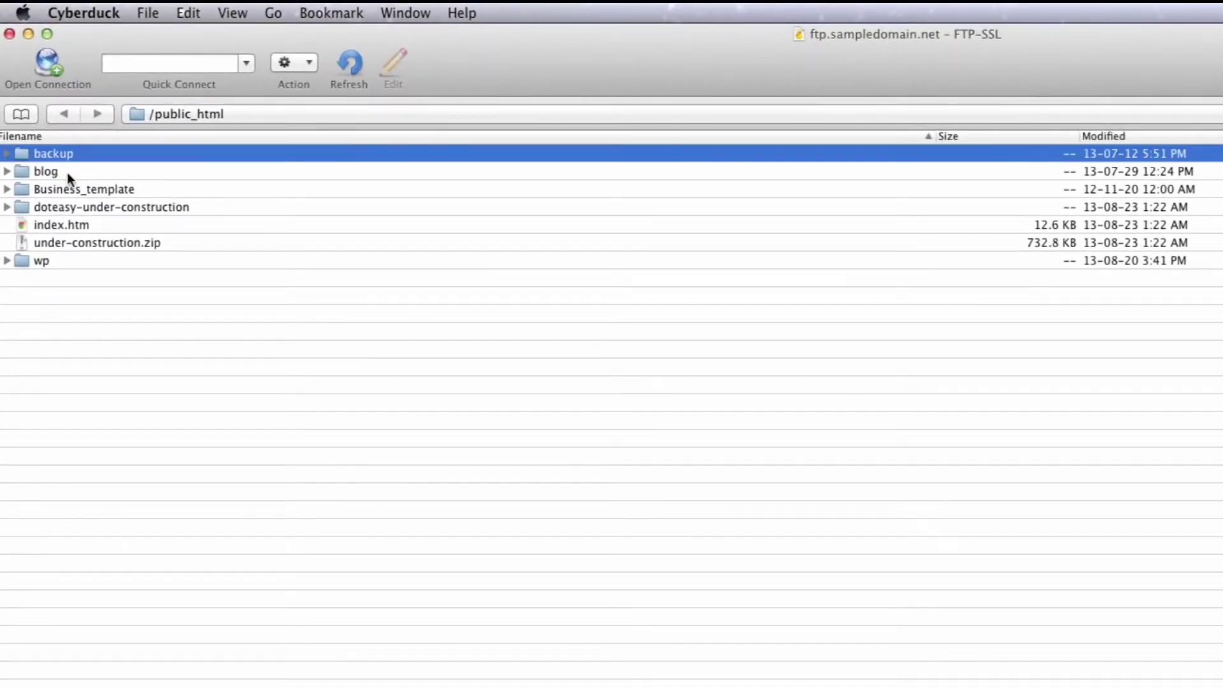
pyautogui.click(67, 173)
pyautogui.click(66, 187)
pyautogui.click(64, 202)
pyautogui.click(66, 227)
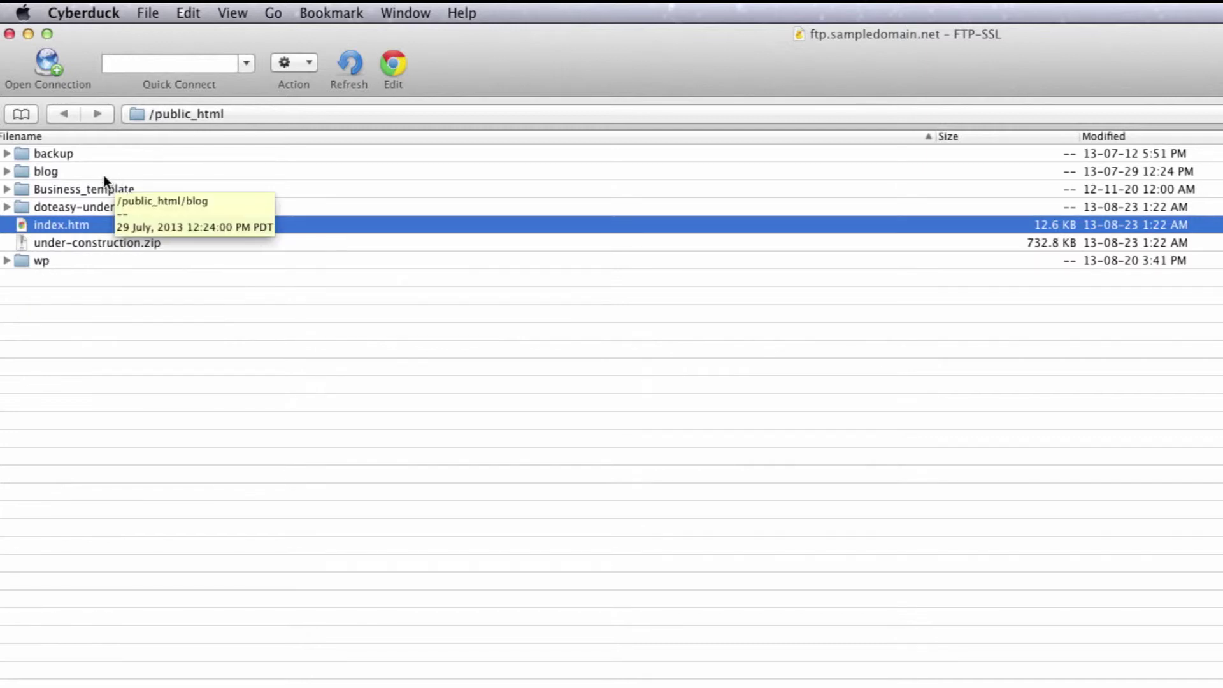
pyautogui.click(59, 258)
pyautogui.click(84, 208)
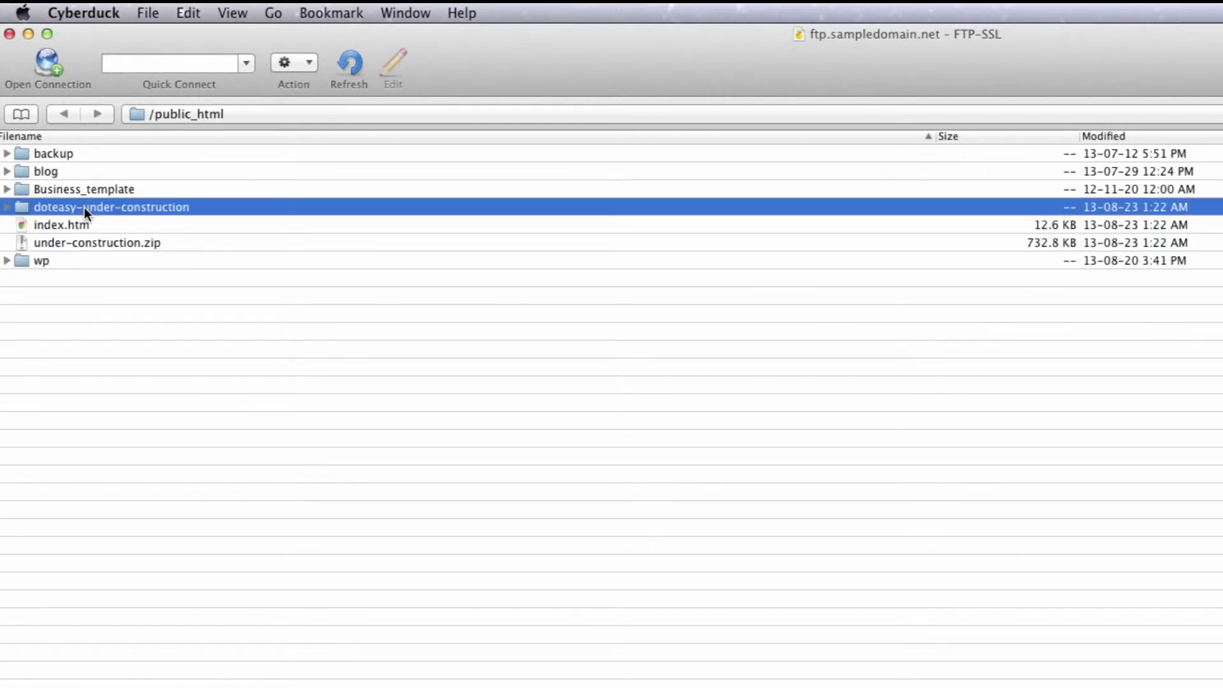
pyautogui.click(66, 154)
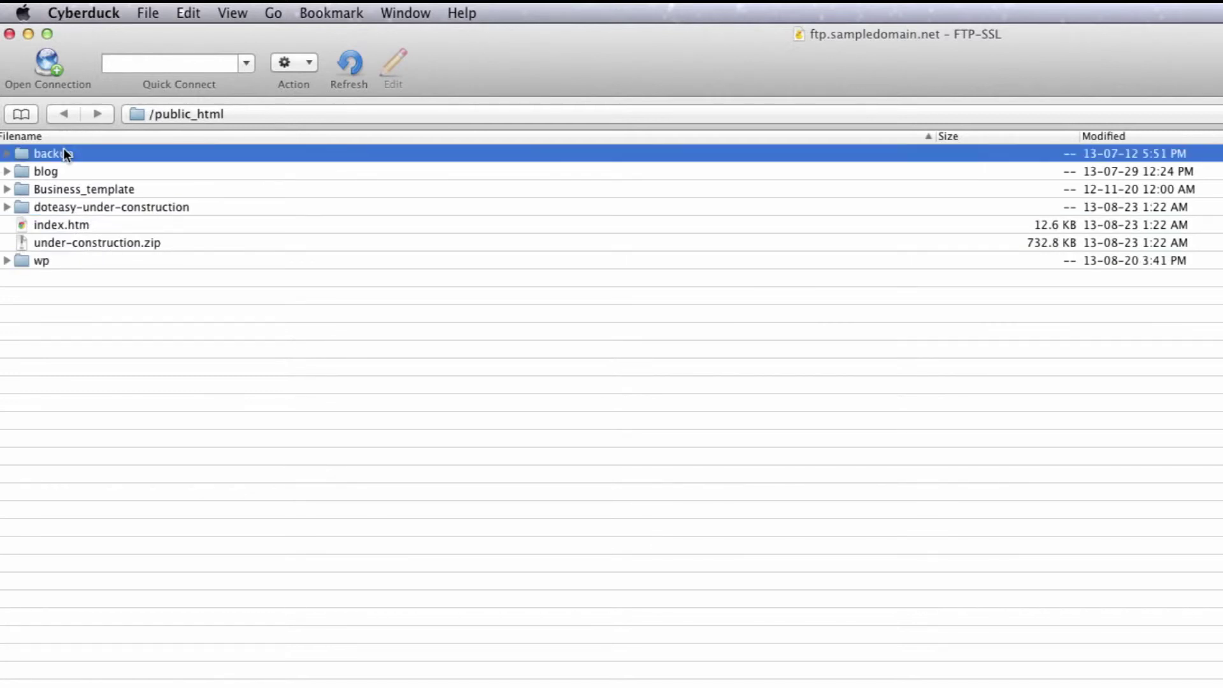